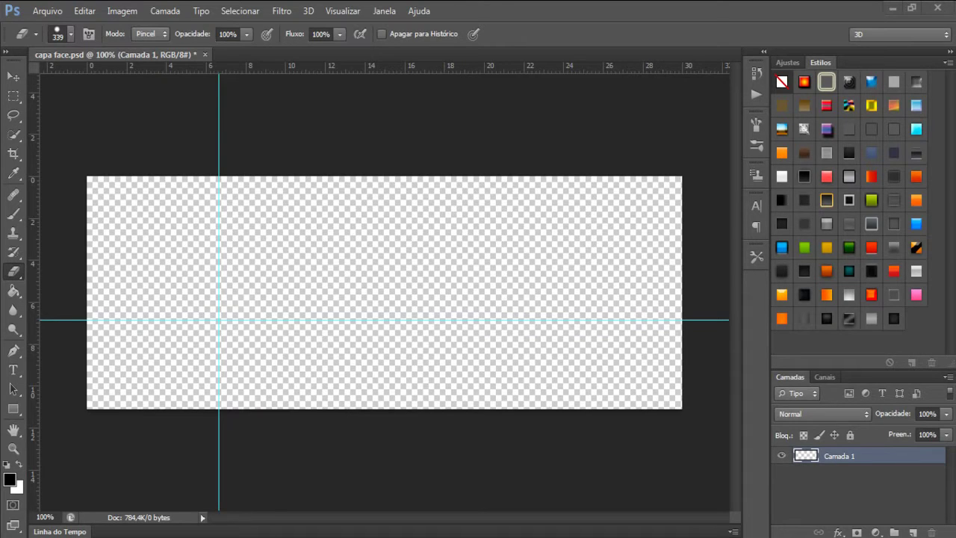
- Select the layer in the Layers panel and switch to the Move tool
left_click(885, 491)
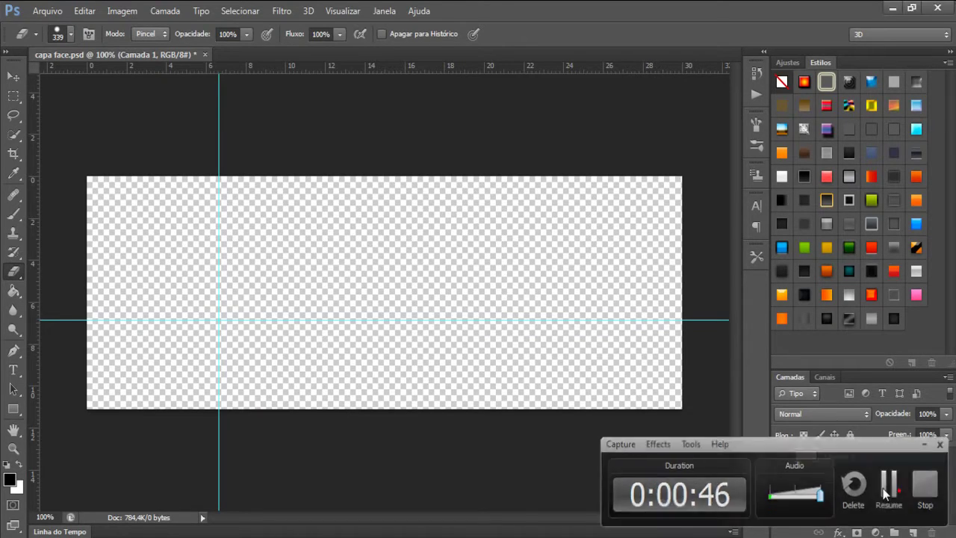
left_click(885, 491)
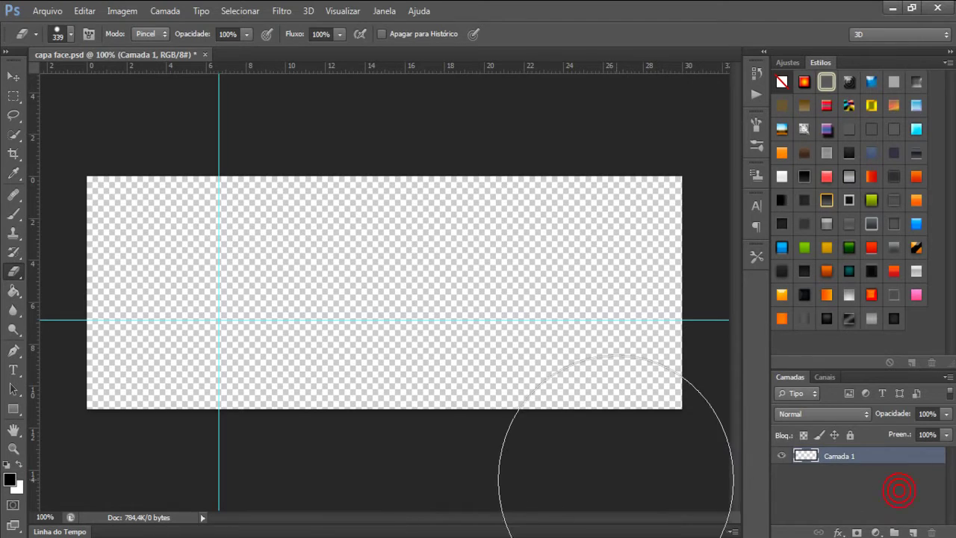
left_click(14, 77)
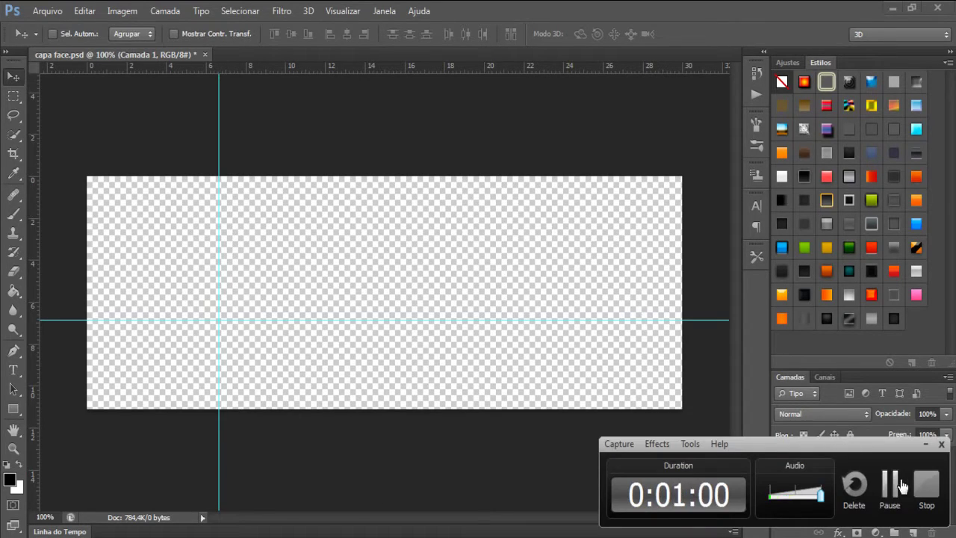
left_click(640, 481)
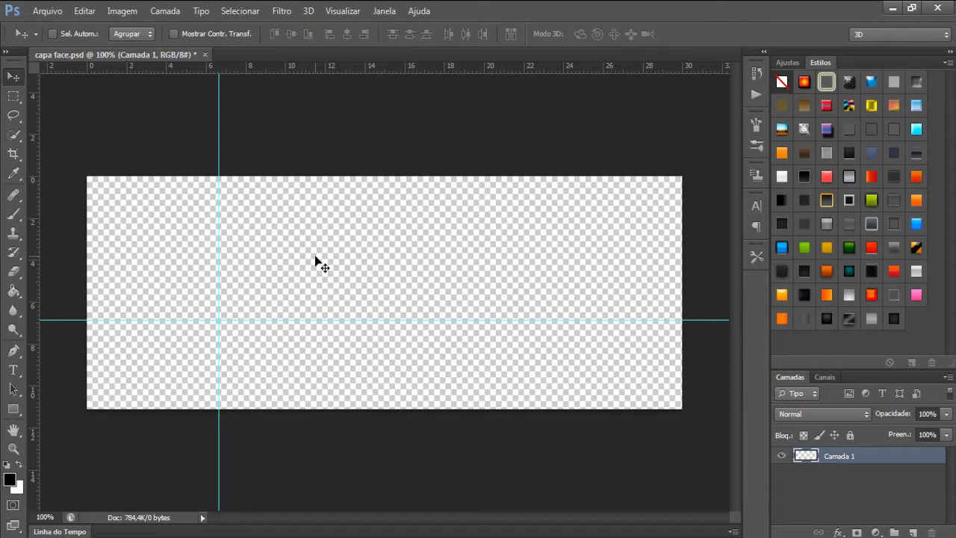
- Fill Camada 1 with near-black using the Paint Bucket tool
left_click(16, 294)
left_click(9, 479)
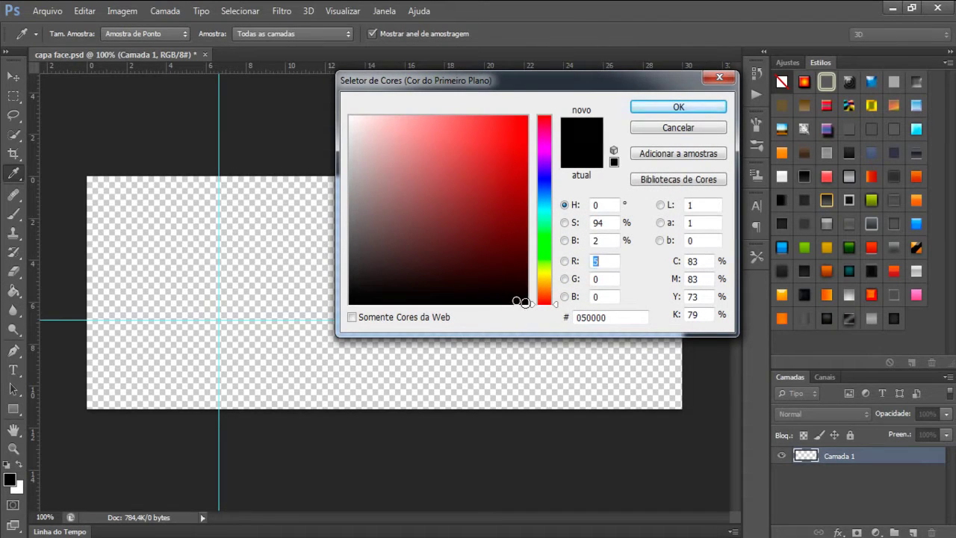
left_click(676, 108)
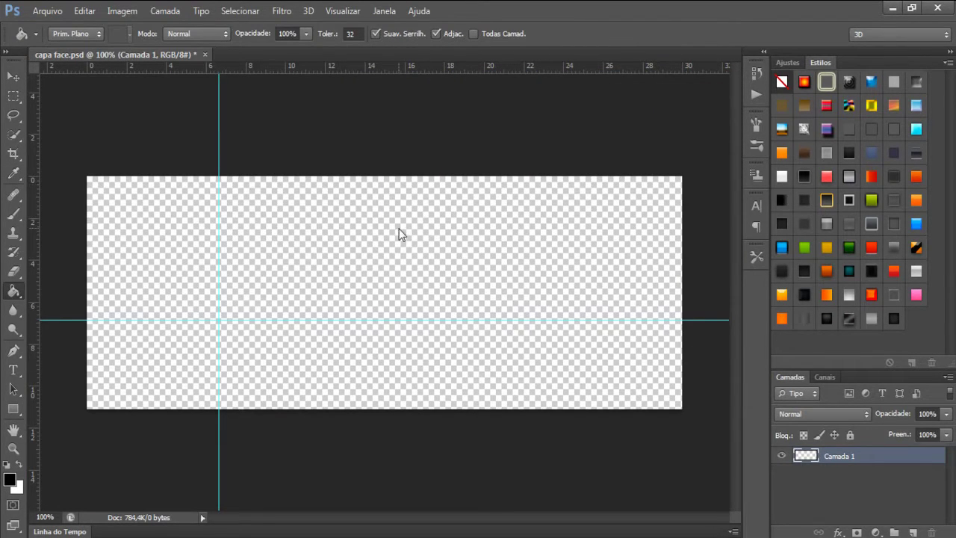
left_click(399, 231)
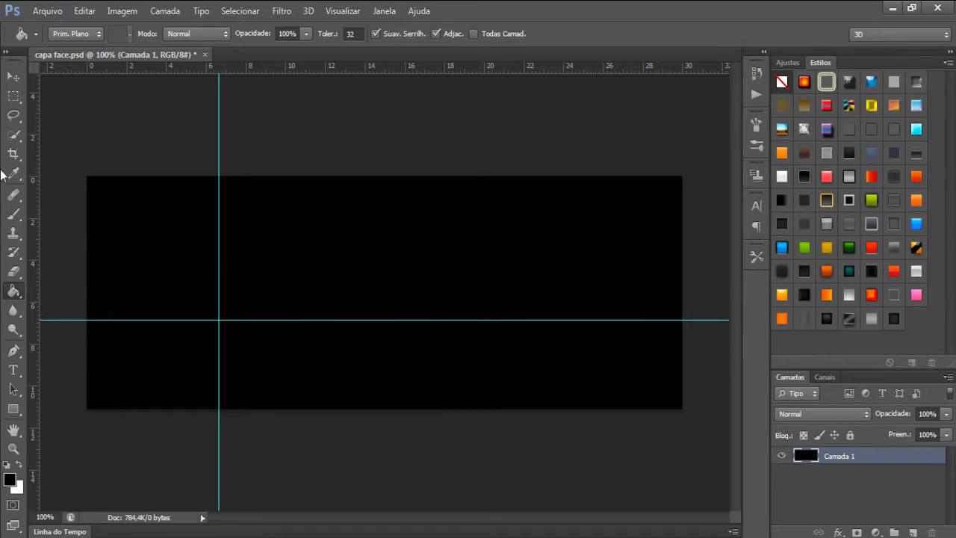
- Place Untitled-3 via Arquivo > Inserir and stretch it to both canvas side edges
left_click(47, 10)
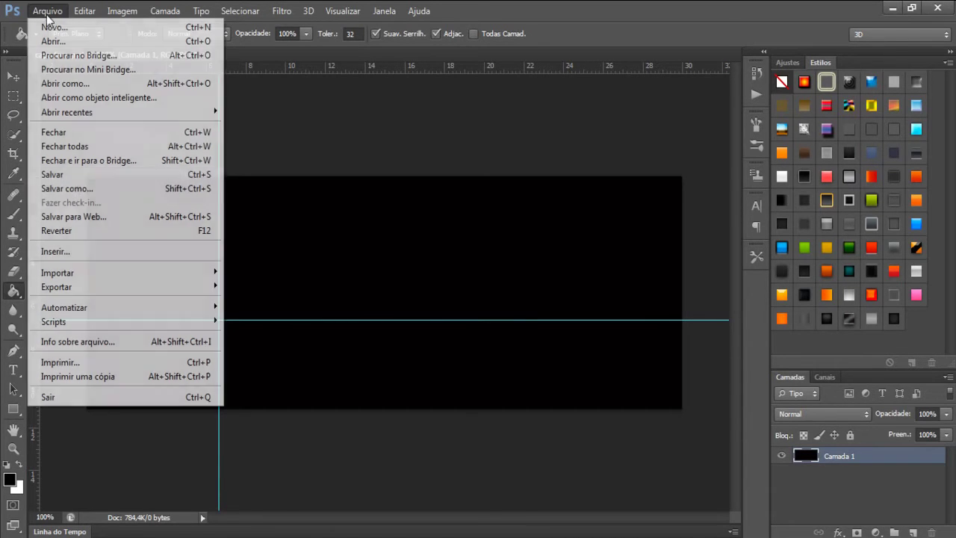
left_click(64, 251)
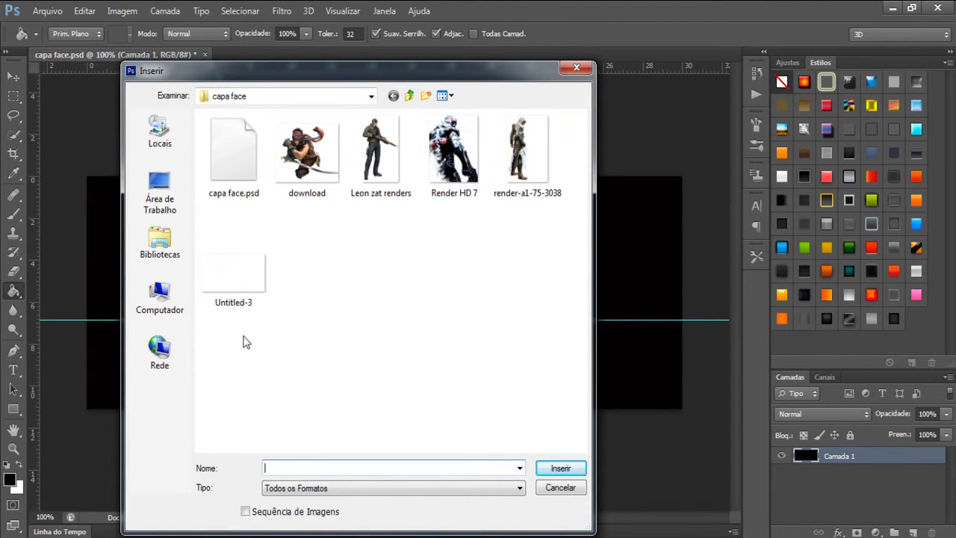
double_click(246, 288)
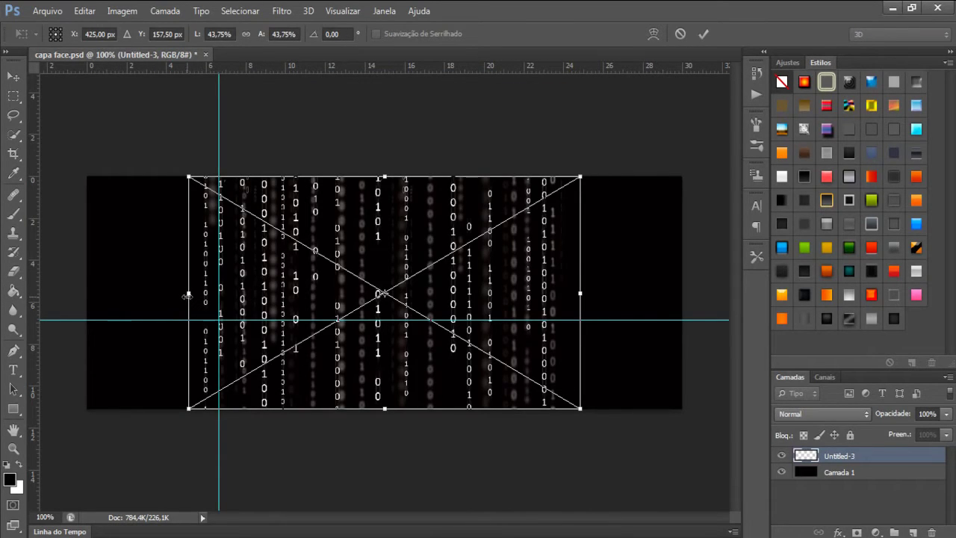
left_click_drag(187, 296, 71, 294)
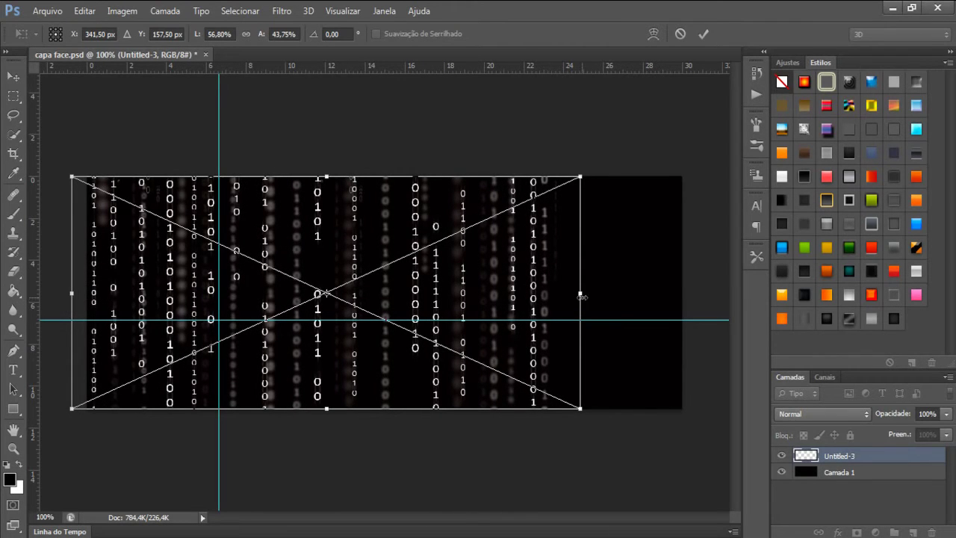
left_click_drag(581, 296, 699, 295)
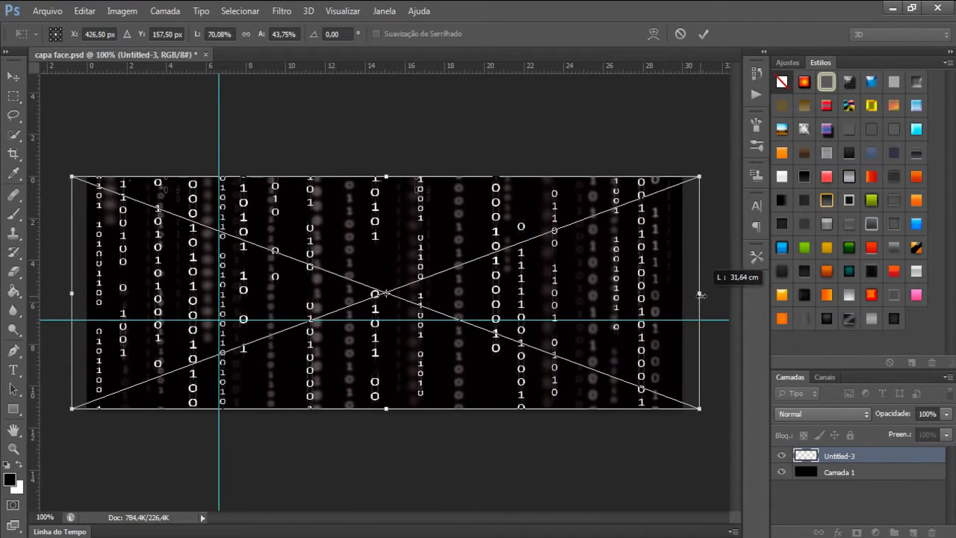
key("Return")
key("g")
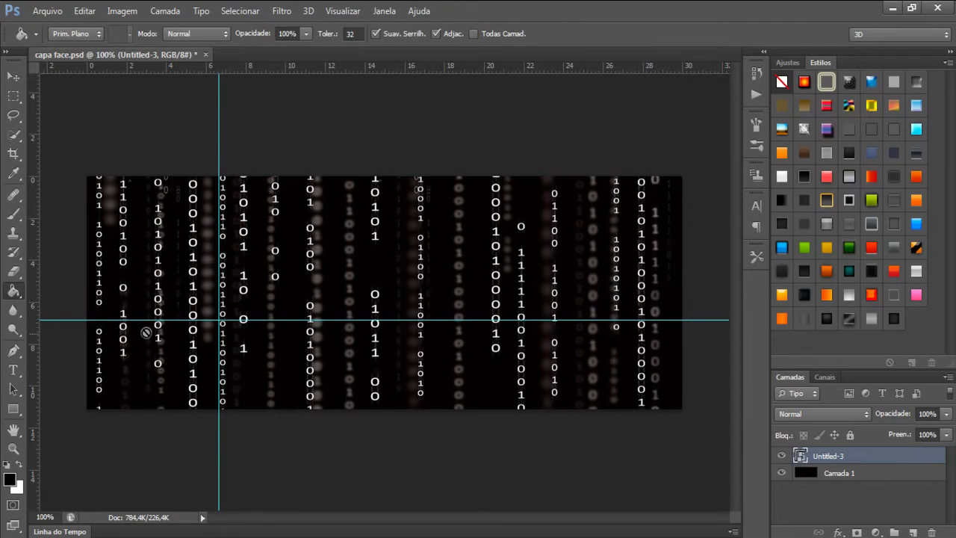
- Place render-a1-75-3038 and position the hooded figure at the cover's left edge
left_click(13, 76)
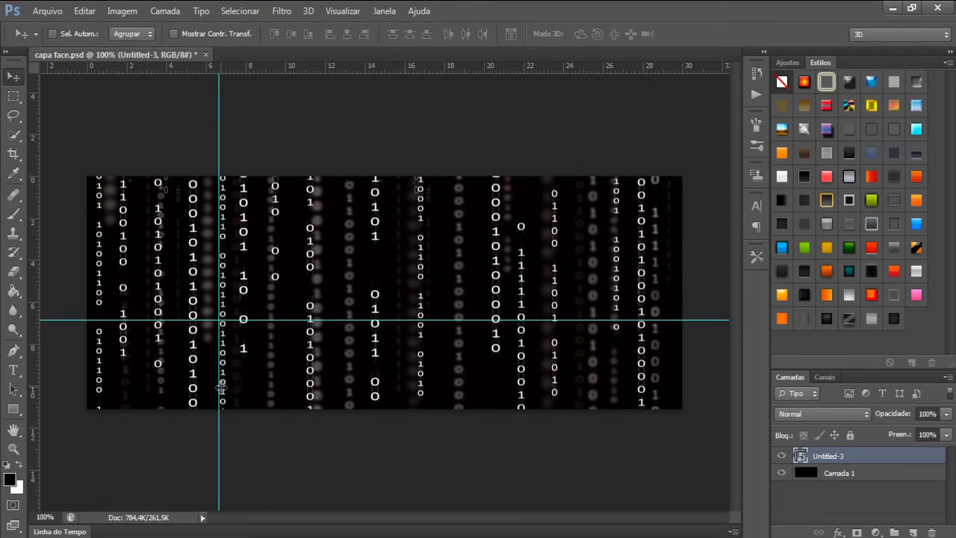
left_click(47, 11)
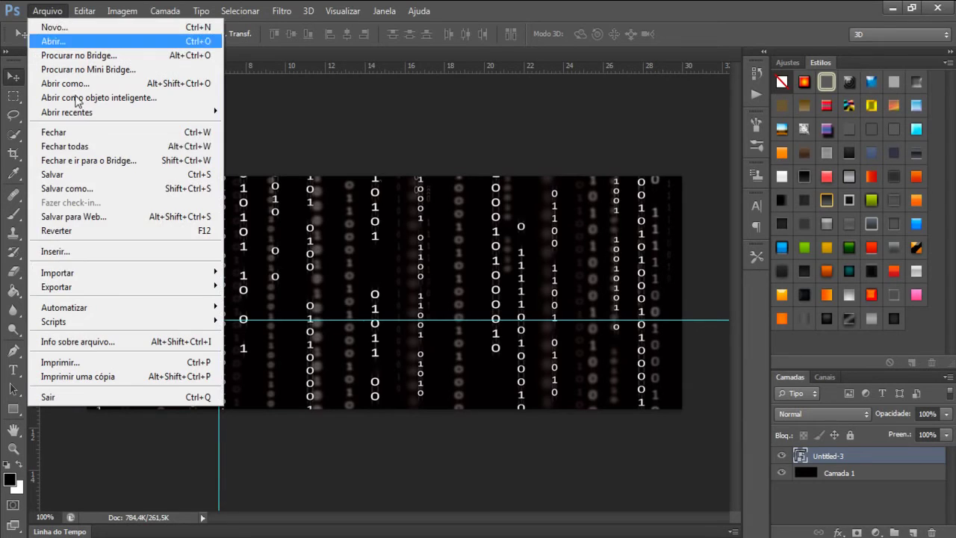
left_click(70, 257)
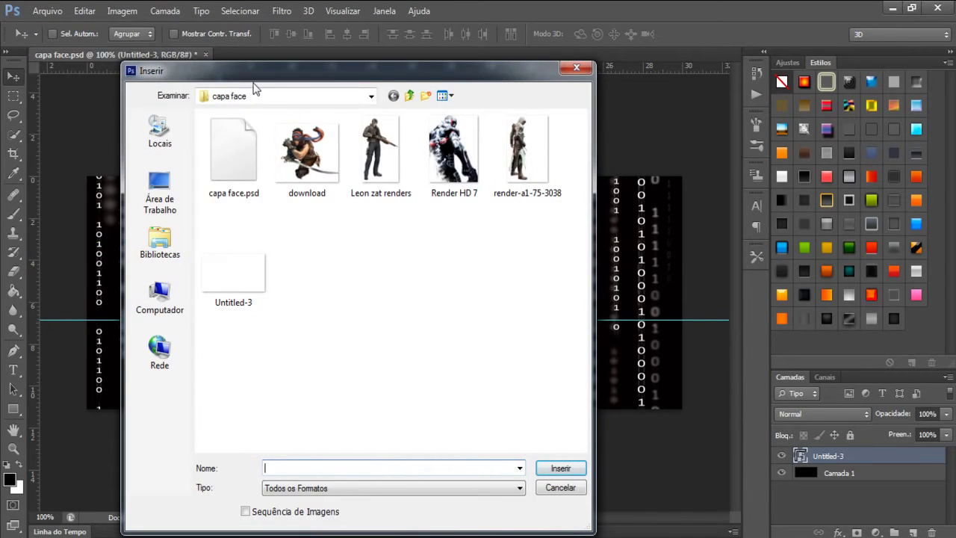
left_click_drag(260, 76, 439, 55)
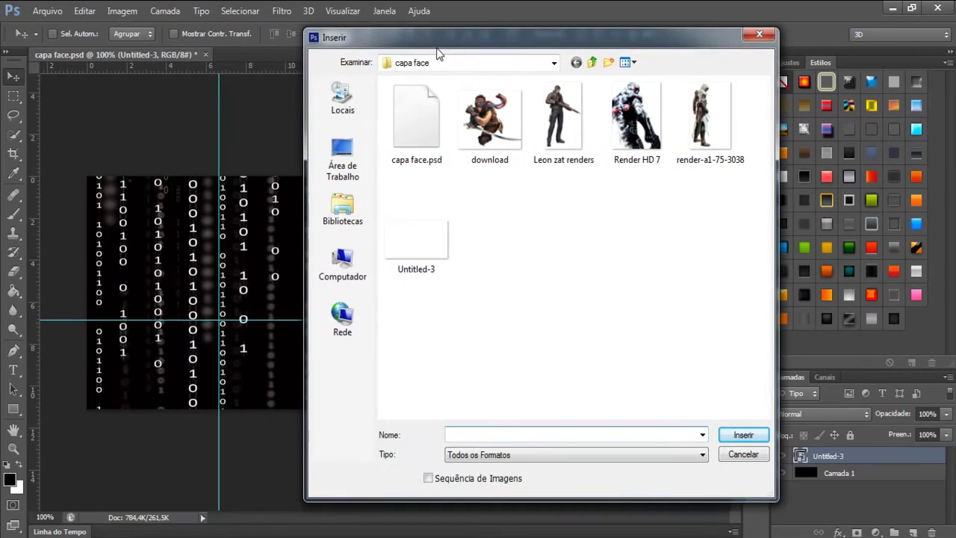
double_click(713, 138)
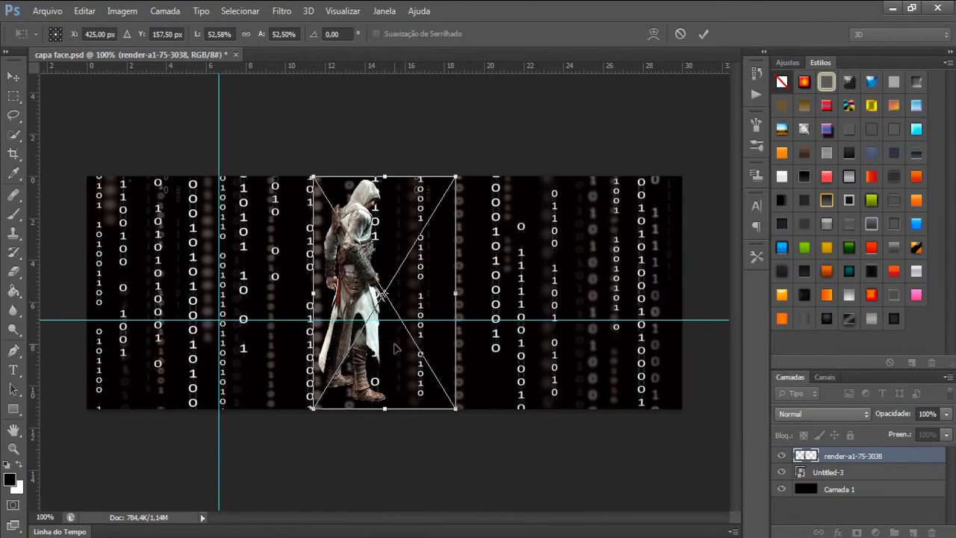
mouse_move(372, 350)
left_mouse_down()
mouse_move(168, 356)
mouse_move(150, 345)
left_mouse_up()
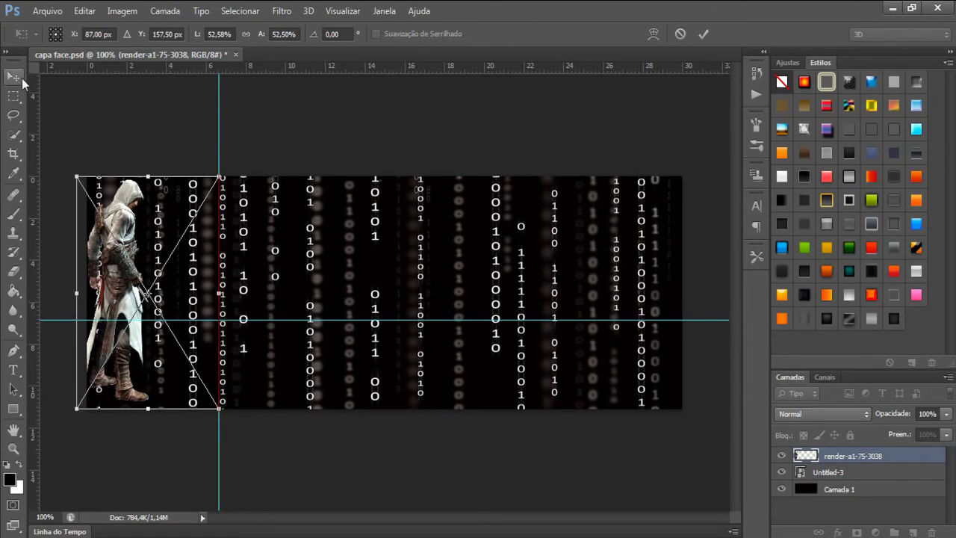
left_click(18, 79)
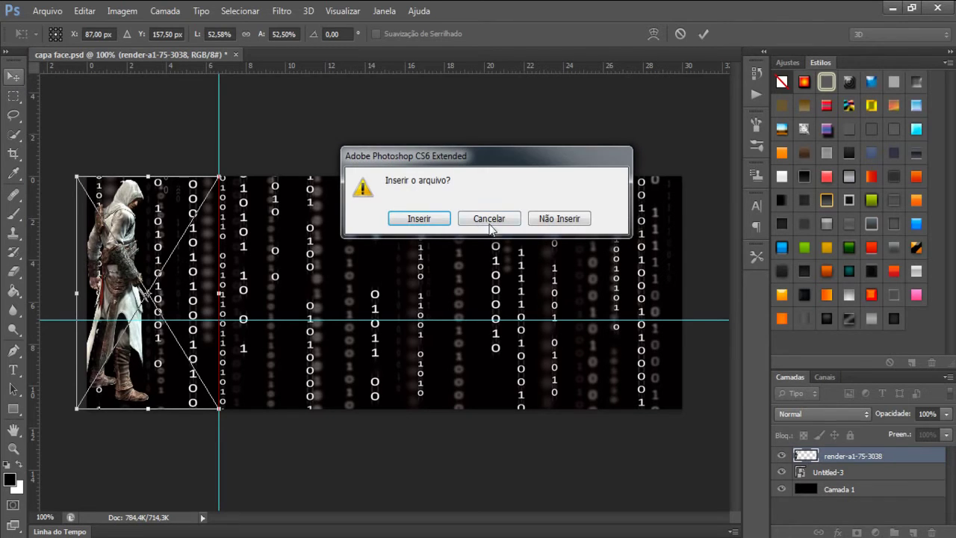
left_click(419, 218)
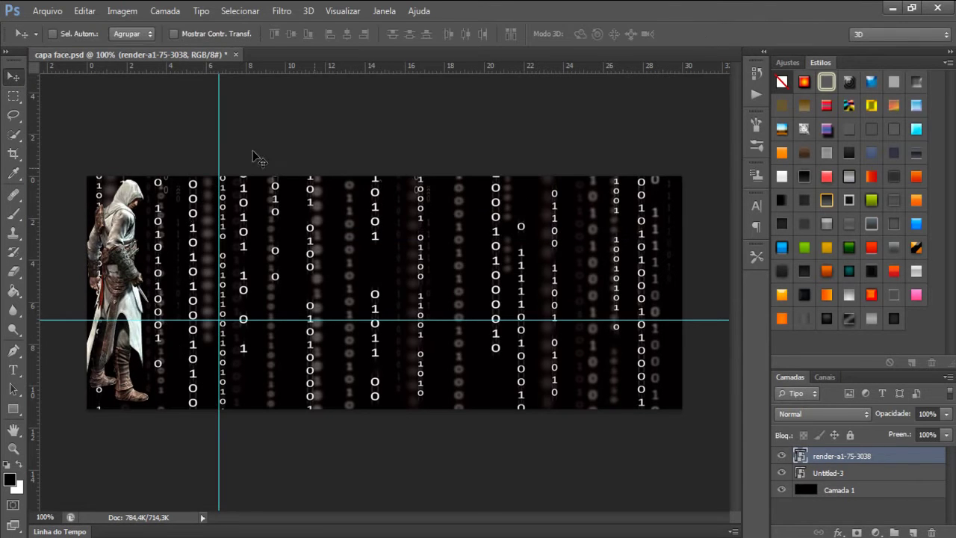
- Place the 'download' swordsman image and position it at the cover's right edge
left_click(47, 10)
left_click(95, 251)
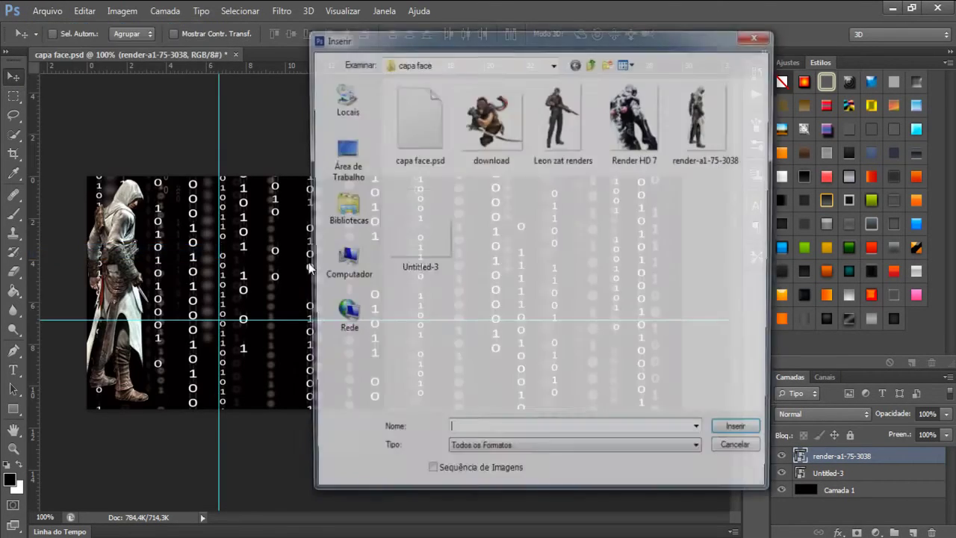
double_click(505, 126)
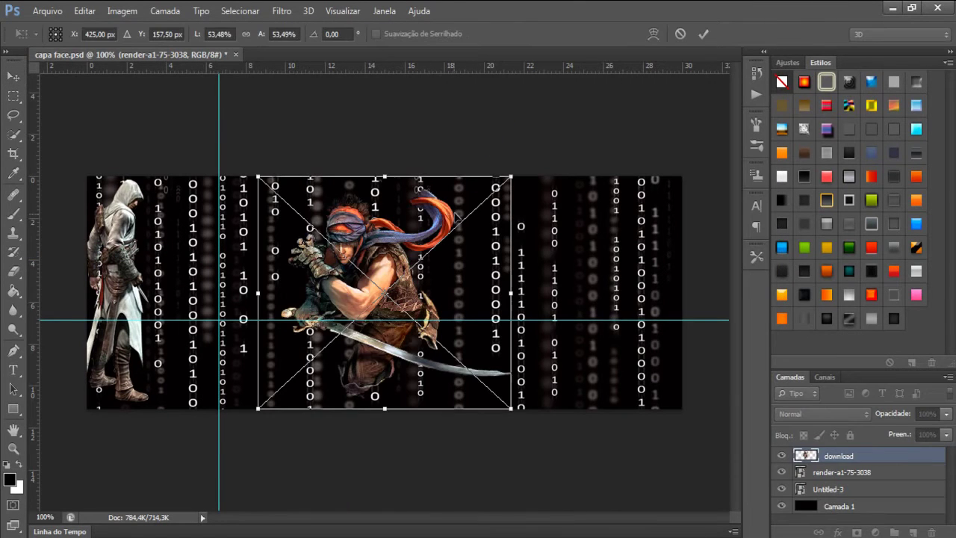
left_click_drag(359, 326, 634, 325)
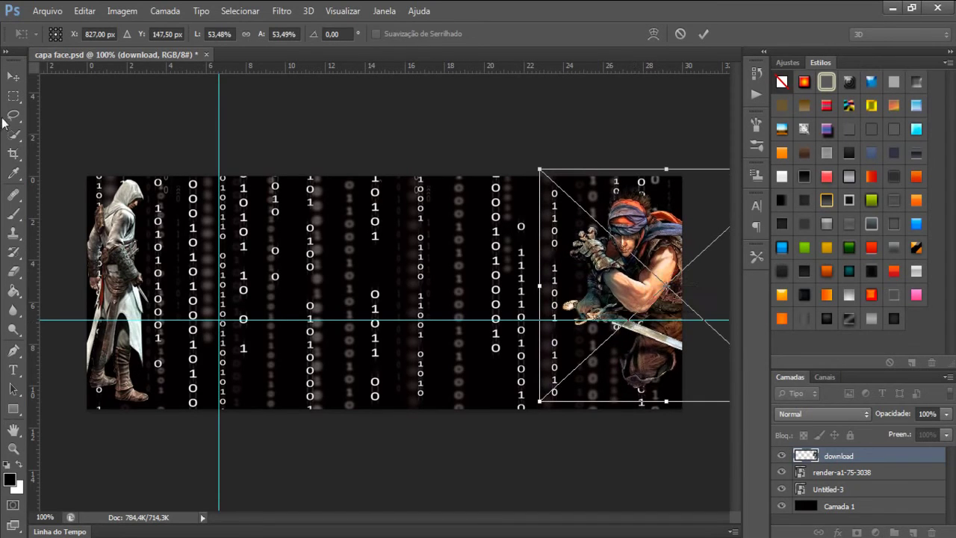
left_click(14, 77)
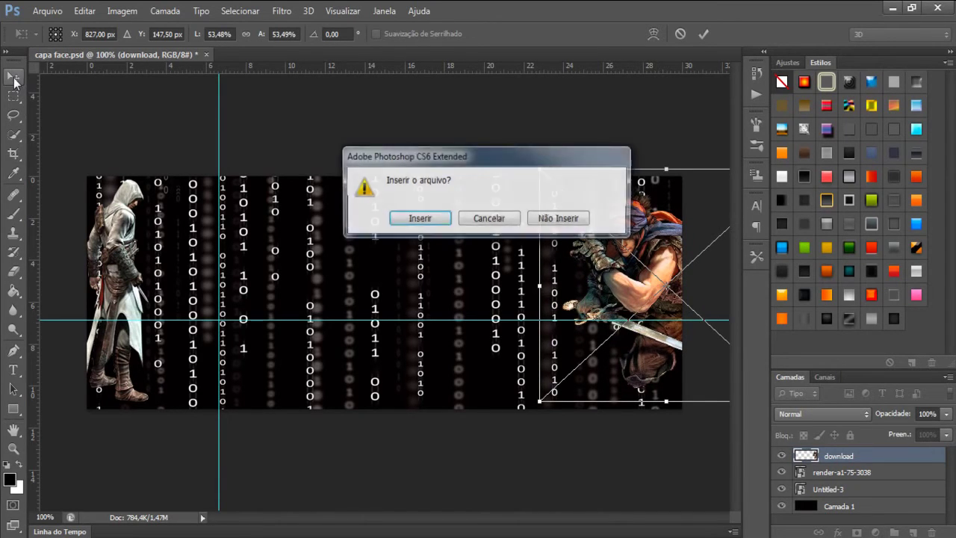
left_click(439, 222)
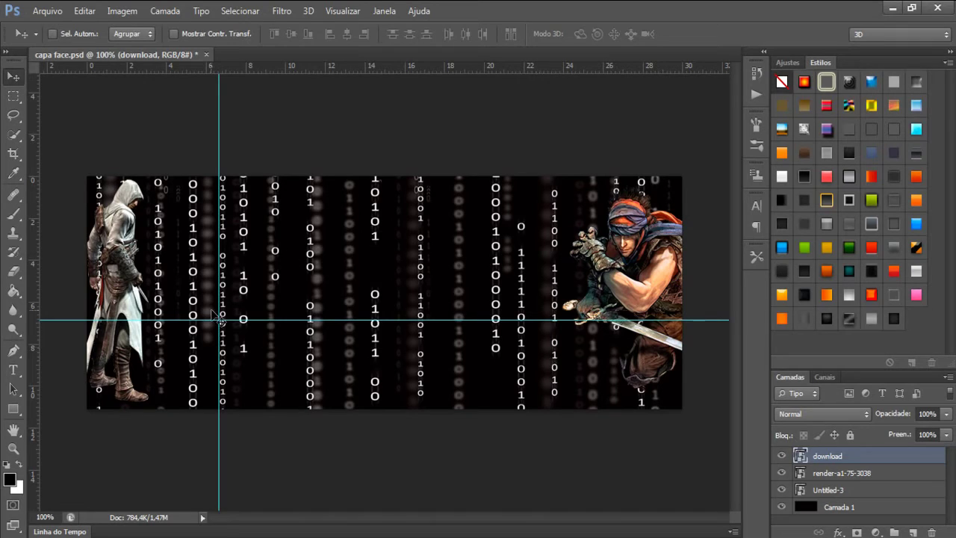
- Add a text layer reading 'Matrix', move it into place, and select all its characters
left_click(15, 373)
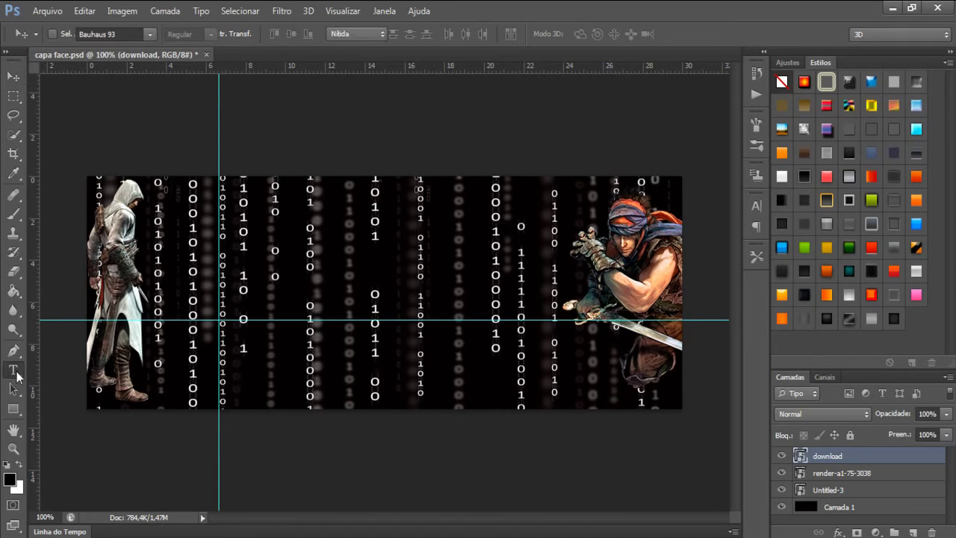
left_click(258, 294)
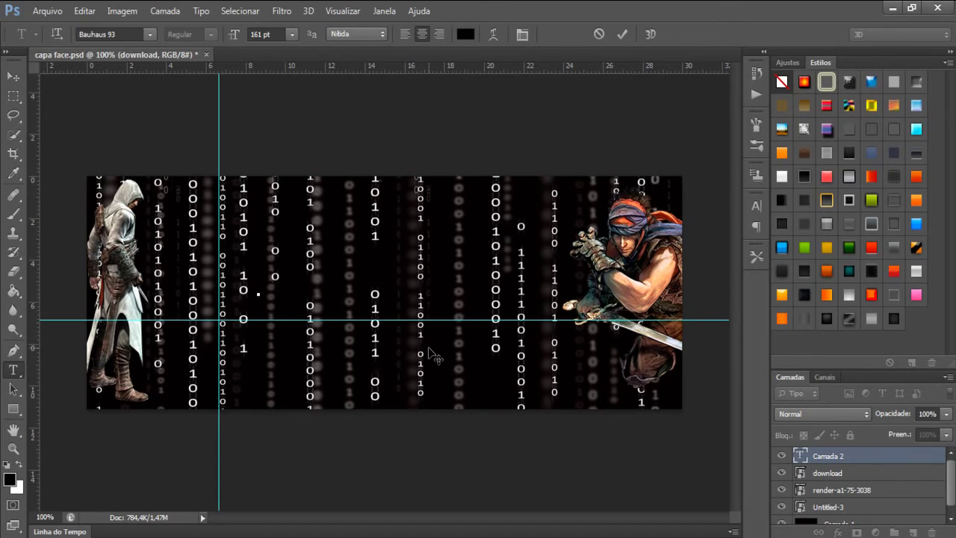
type("Matrix")
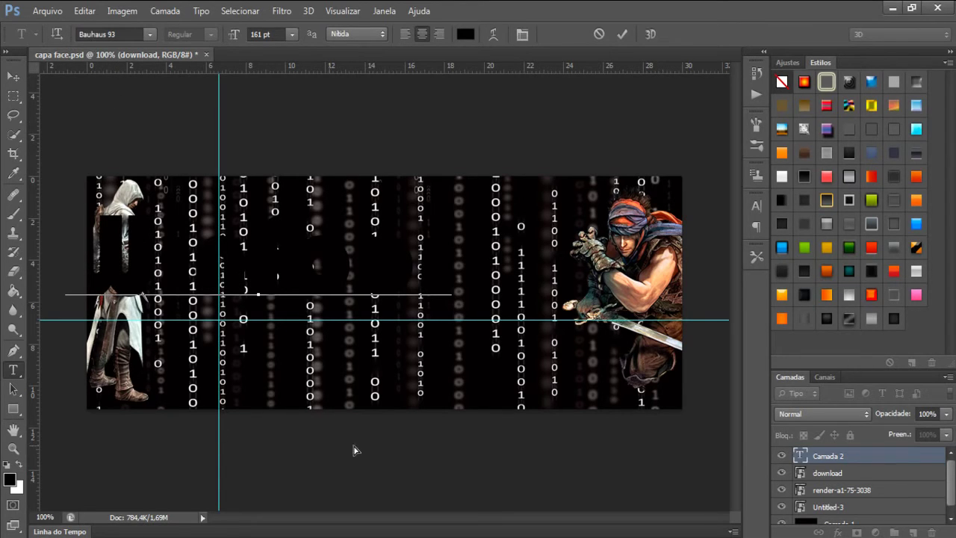
mouse_move(354, 447)
left_mouse_down()
mouse_move(474, 474)
mouse_move(462, 489)
mouse_move(479, 501)
left_mouse_up()
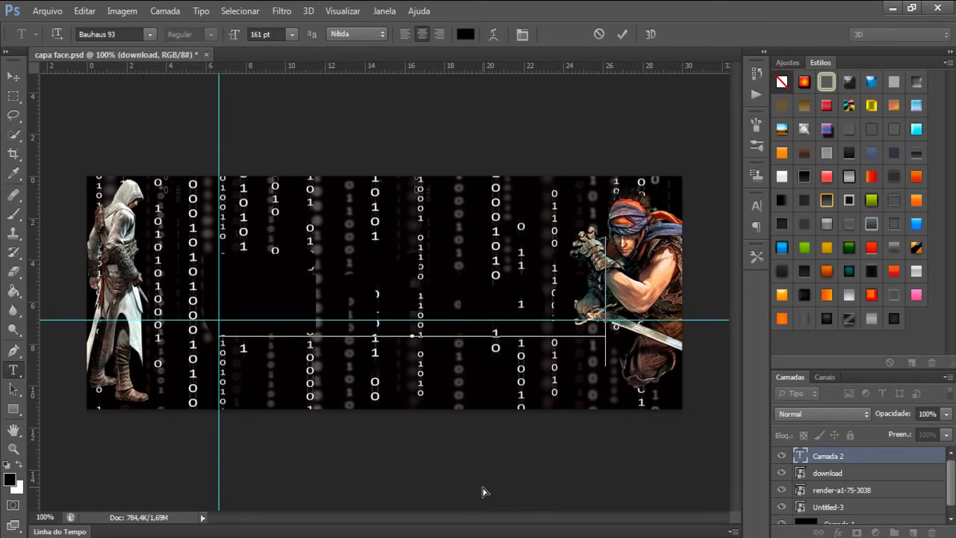
left_click_drag(231, 289, 614, 288)
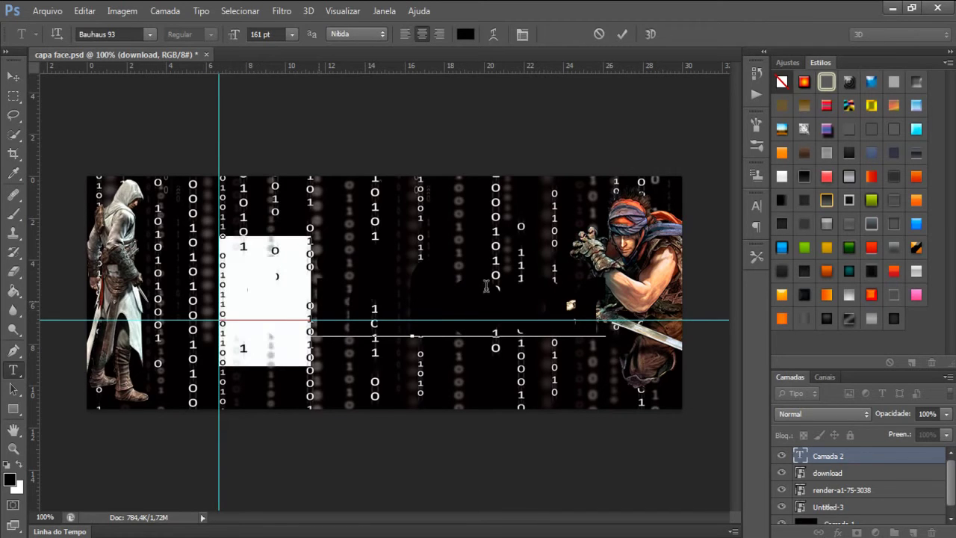
- Set the title text colour to white (ffffff) and its size to 142 pt
left_click(468, 34)
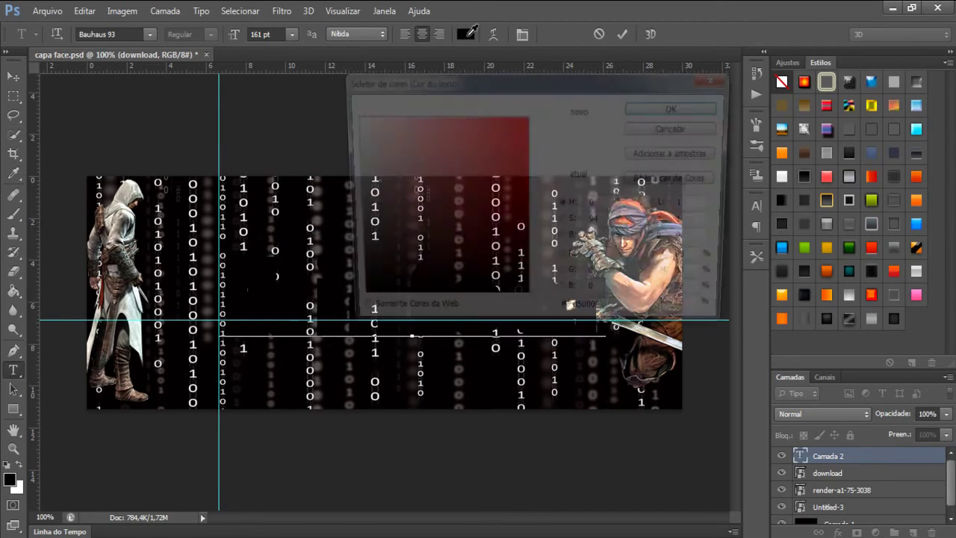
left_click(608, 318)
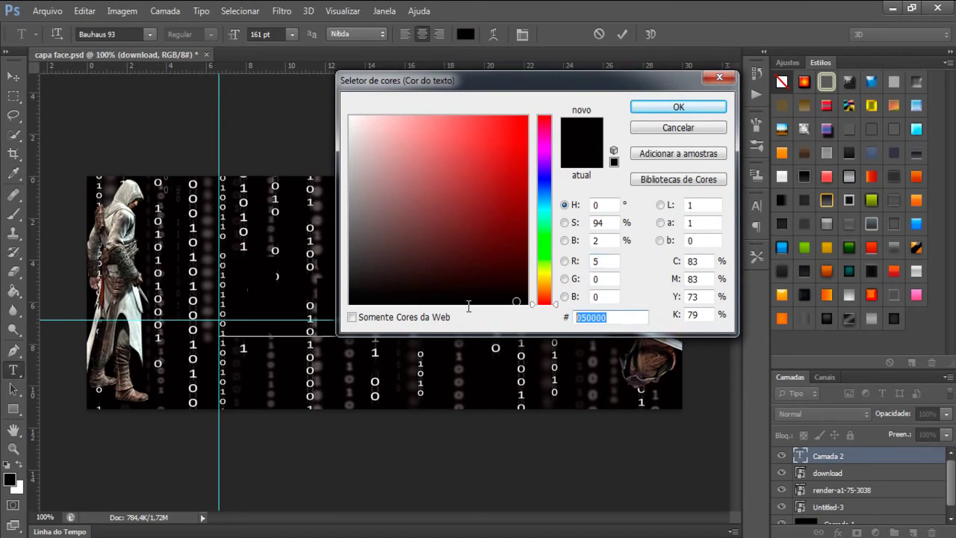
left_click_drag(517, 301, 345, 107)
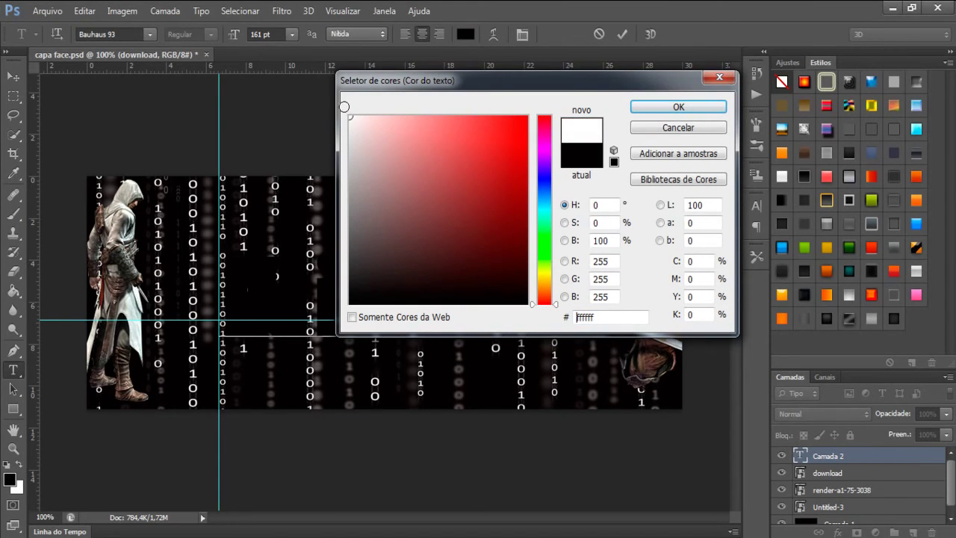
left_click(670, 106)
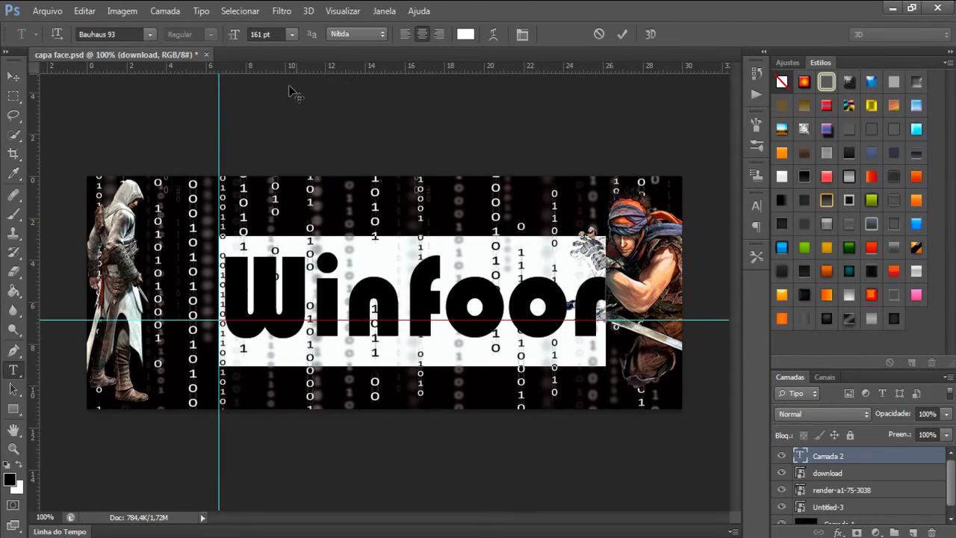
left_click_drag(234, 34, 221, 33)
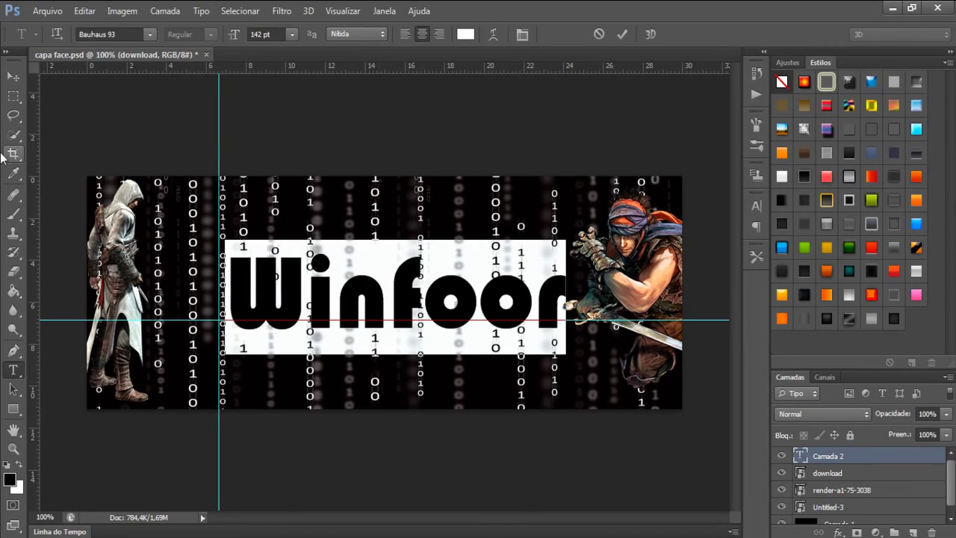
- Nudge the title slightly and delete one 'o' so it reads 'Winfor'
left_click(14, 77)
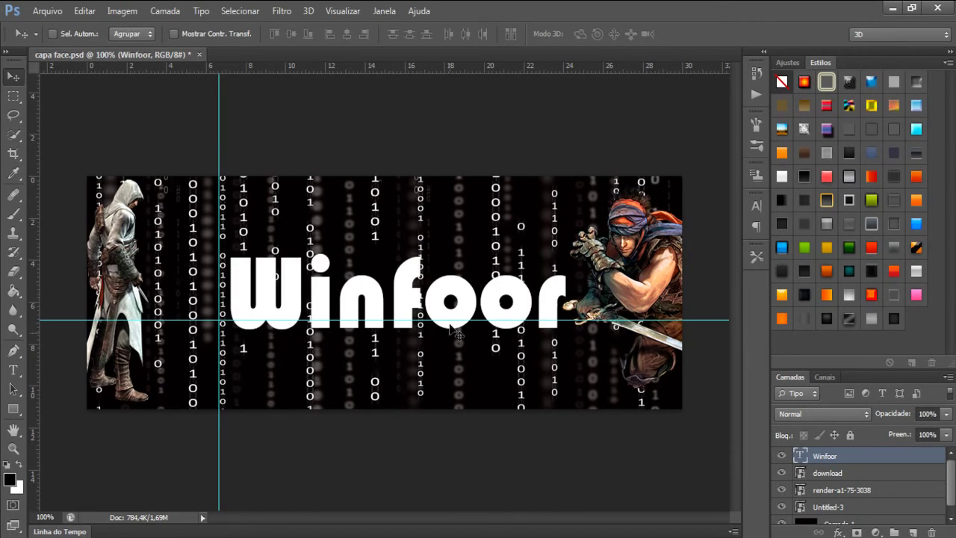
left_click_drag(426, 305, 421, 302)
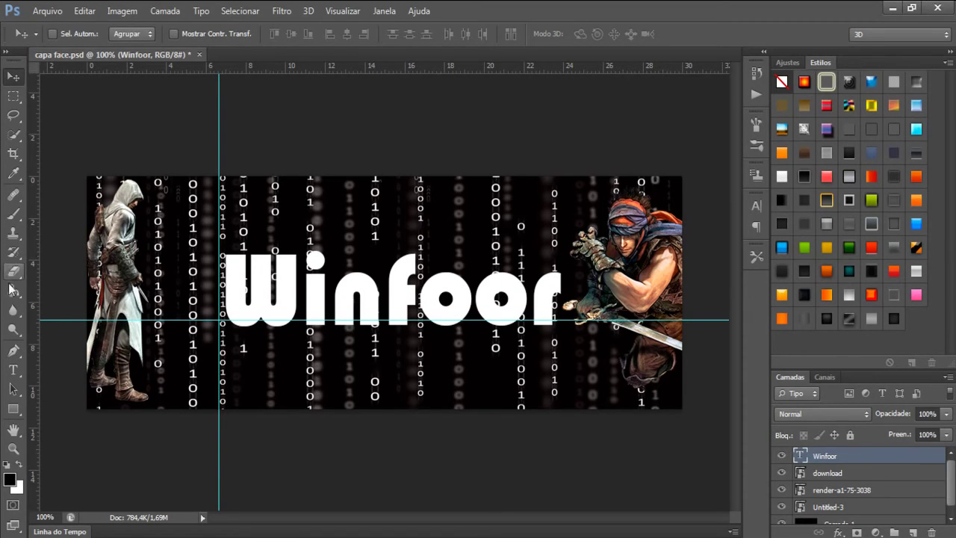
left_click(13, 370)
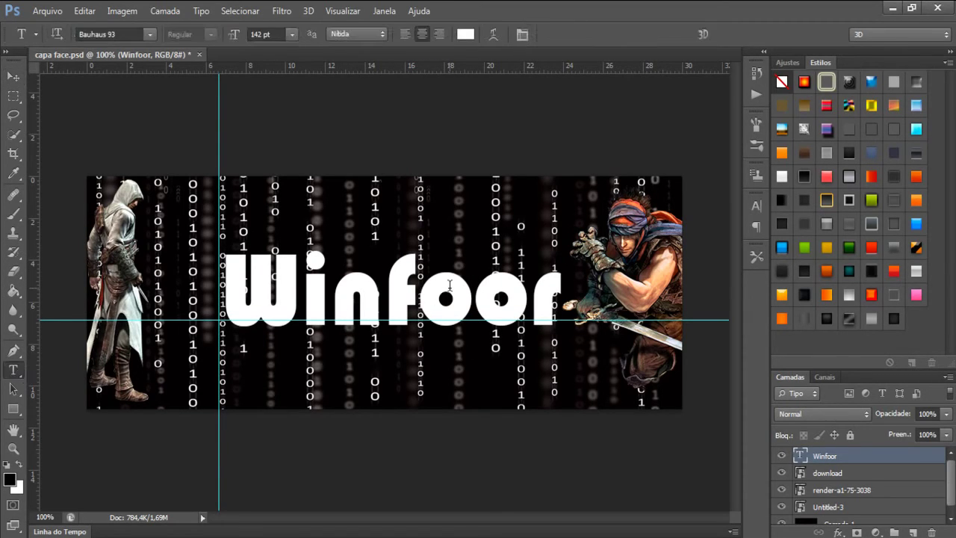
left_click(449, 284)
key("BackSpace")
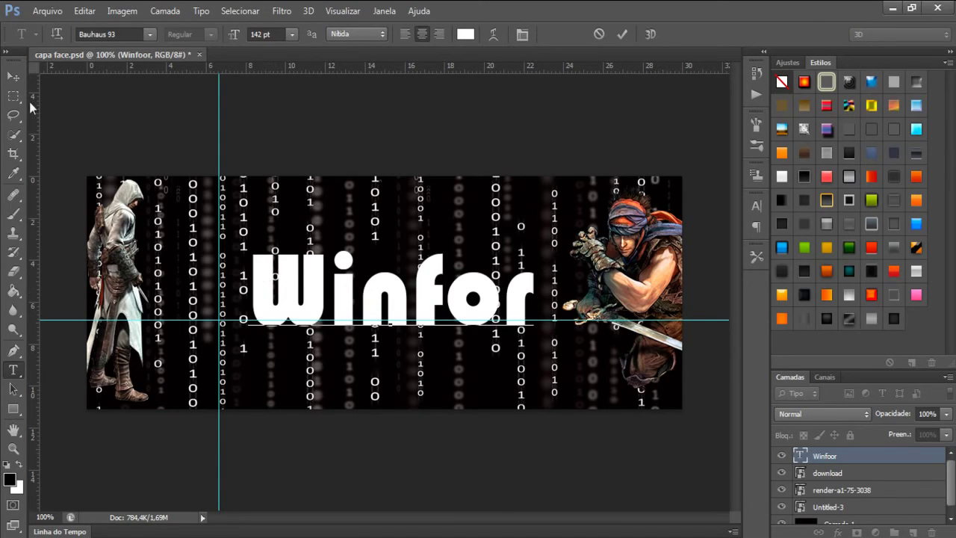
left_click(14, 78)
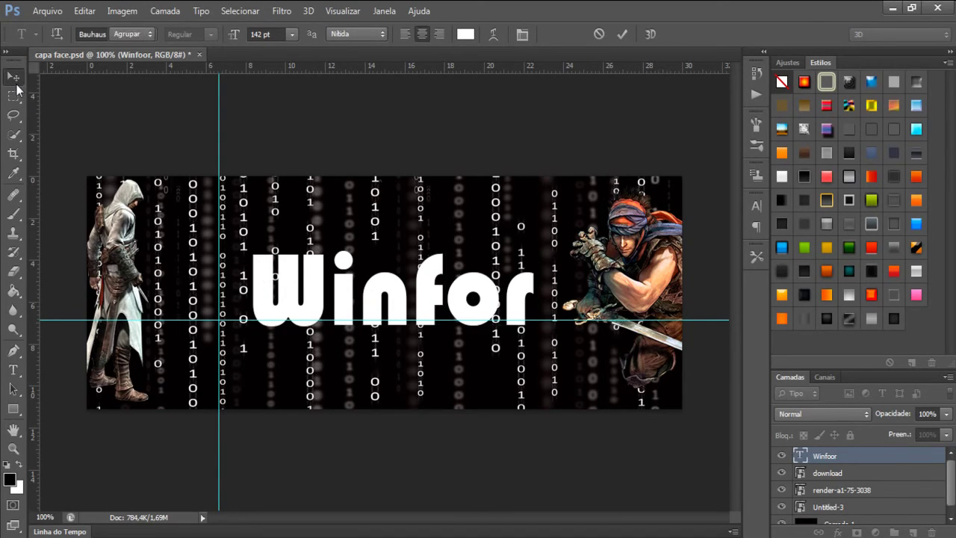
- Enable Gradient Overlay in the Winfor layer's Blending Options
right_click(838, 457)
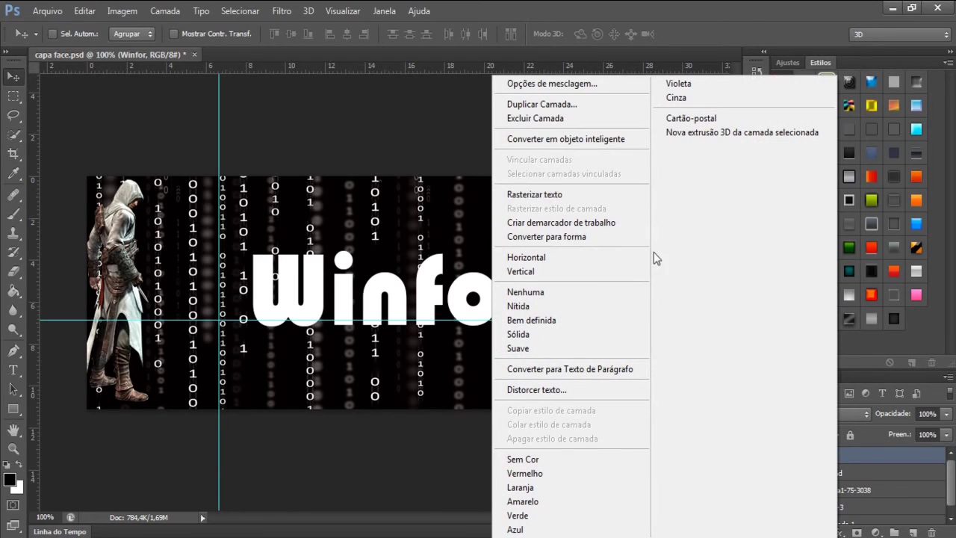
left_click(576, 85)
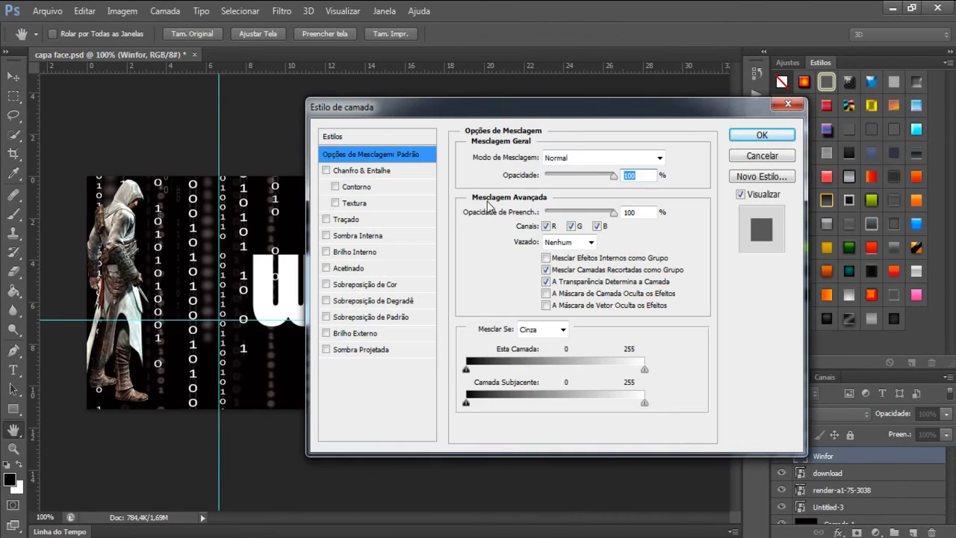
left_click_drag(508, 109, 421, 103)
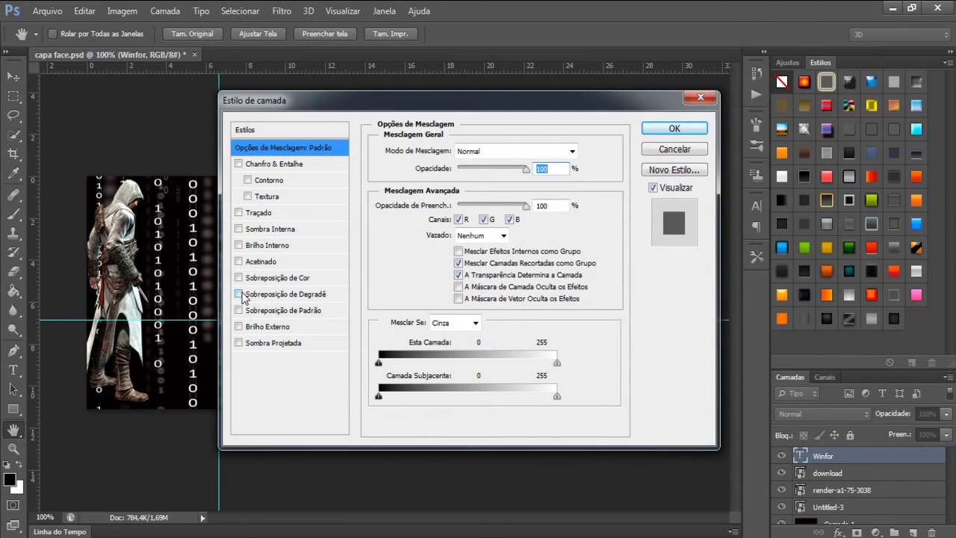
left_click(238, 293)
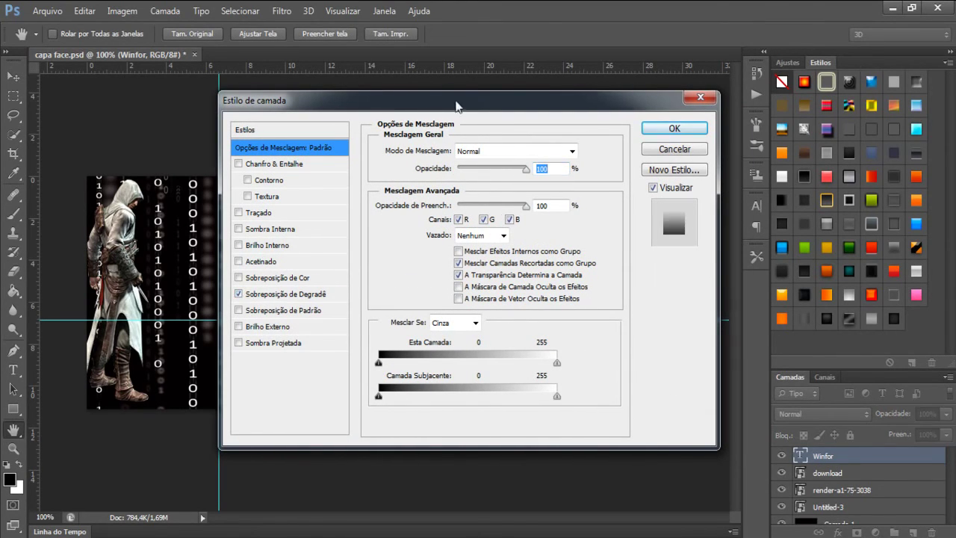
mouse_move(414, 96)
left_mouse_down()
mouse_move(791, 94)
mouse_move(649, 56)
left_mouse_up()
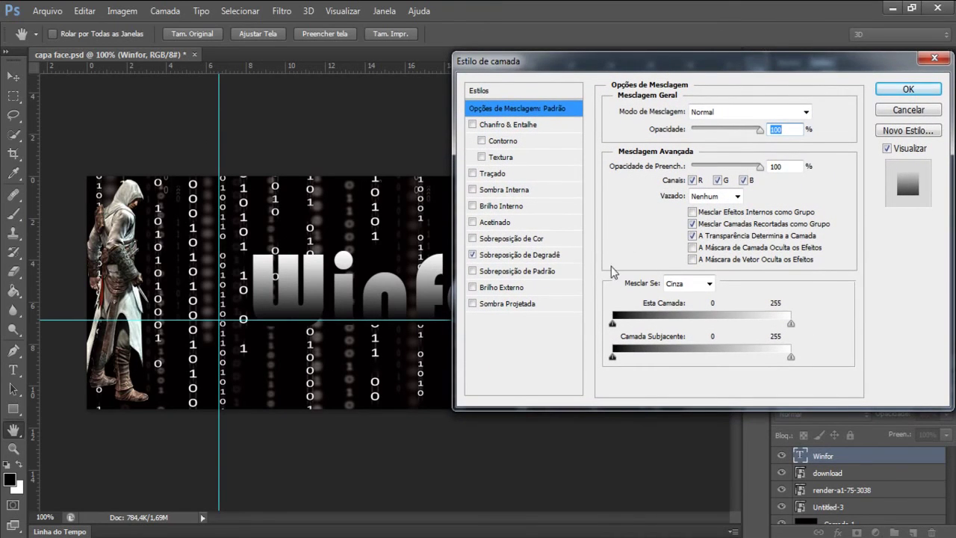
- Set the gradient overlay to 41% opacity and 150% scale and apply the style
left_click(543, 255)
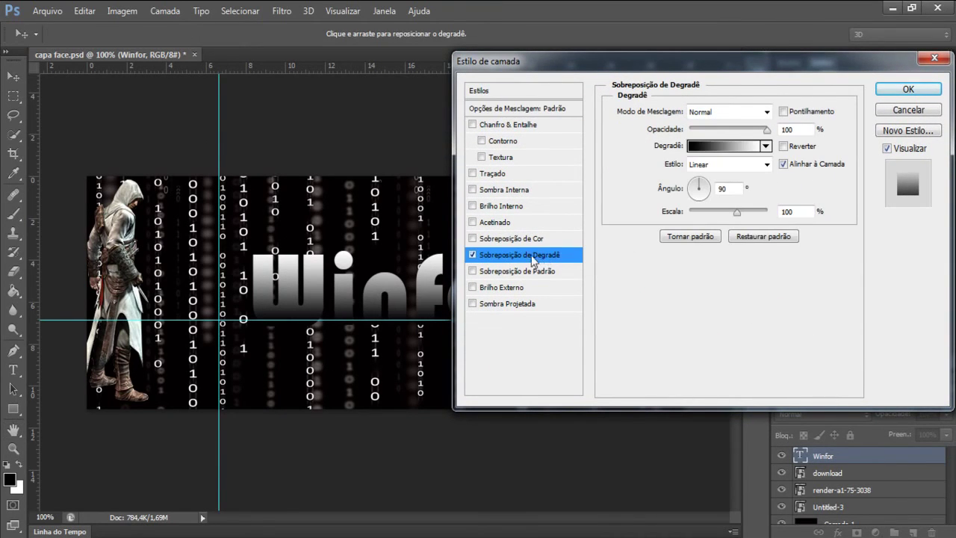
left_click(766, 132)
left_click_drag(766, 132, 722, 132)
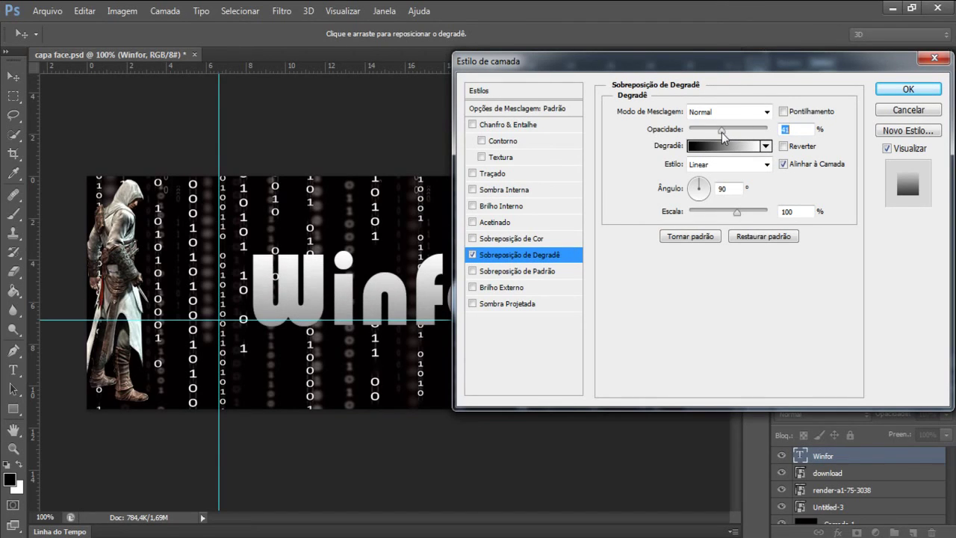
left_click_drag(738, 213, 842, 220)
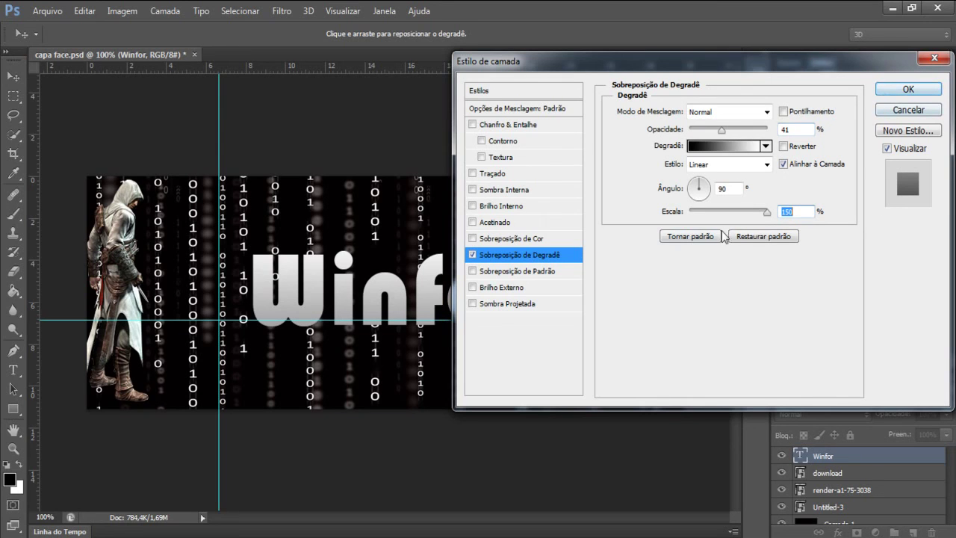
left_click(904, 91)
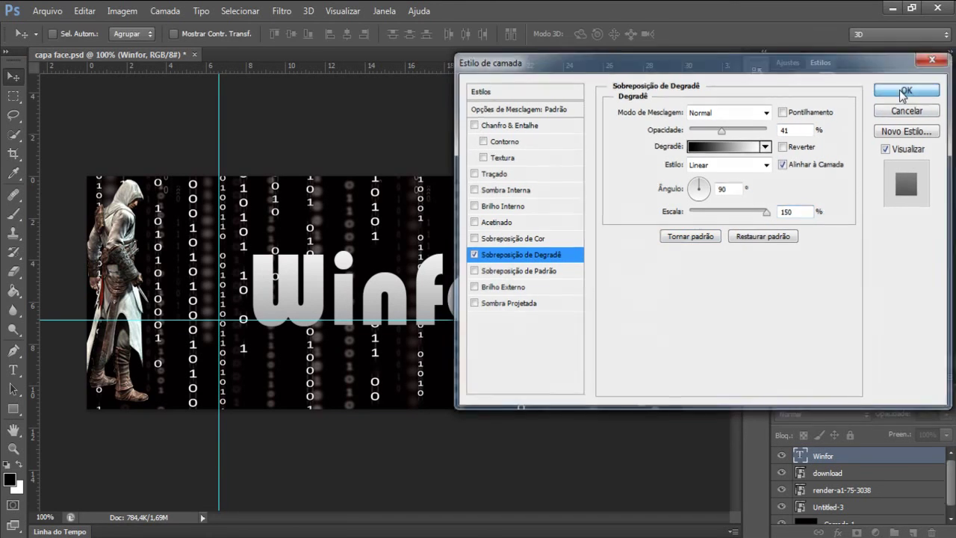